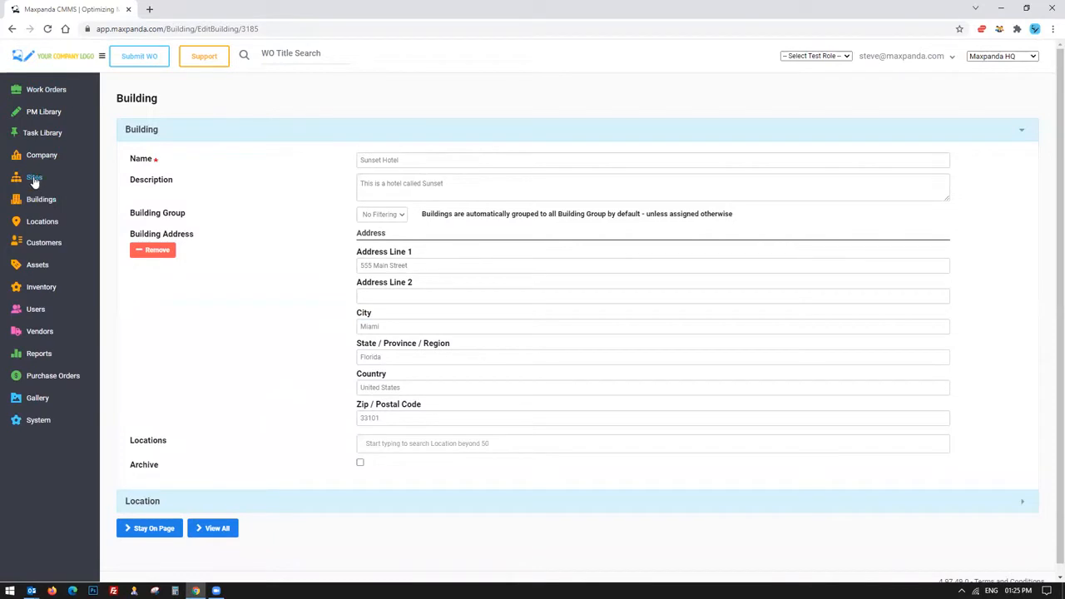
click(1003, 57)
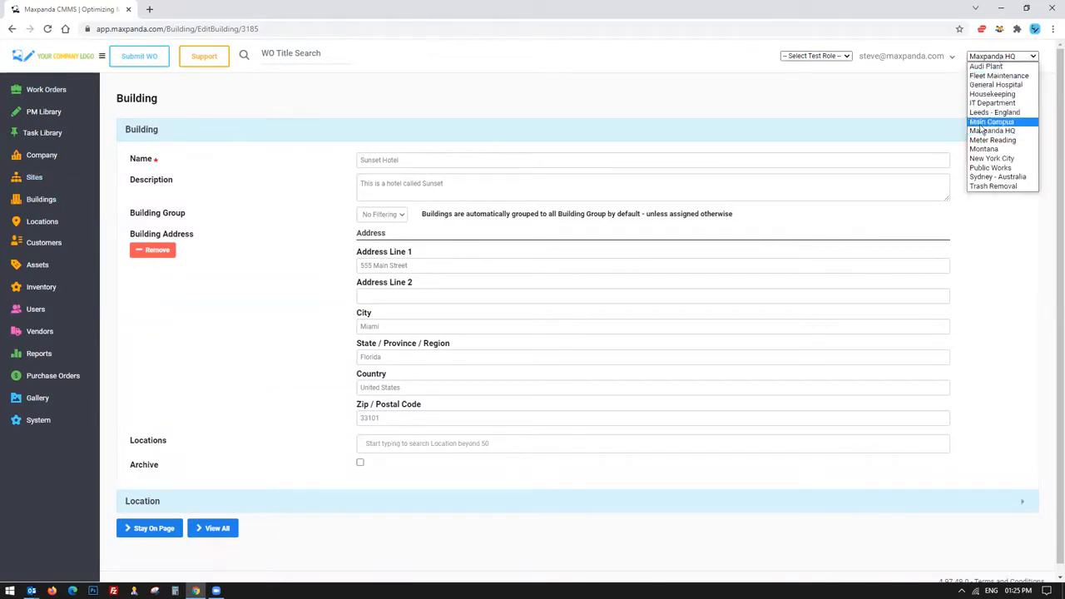
click(956, 94)
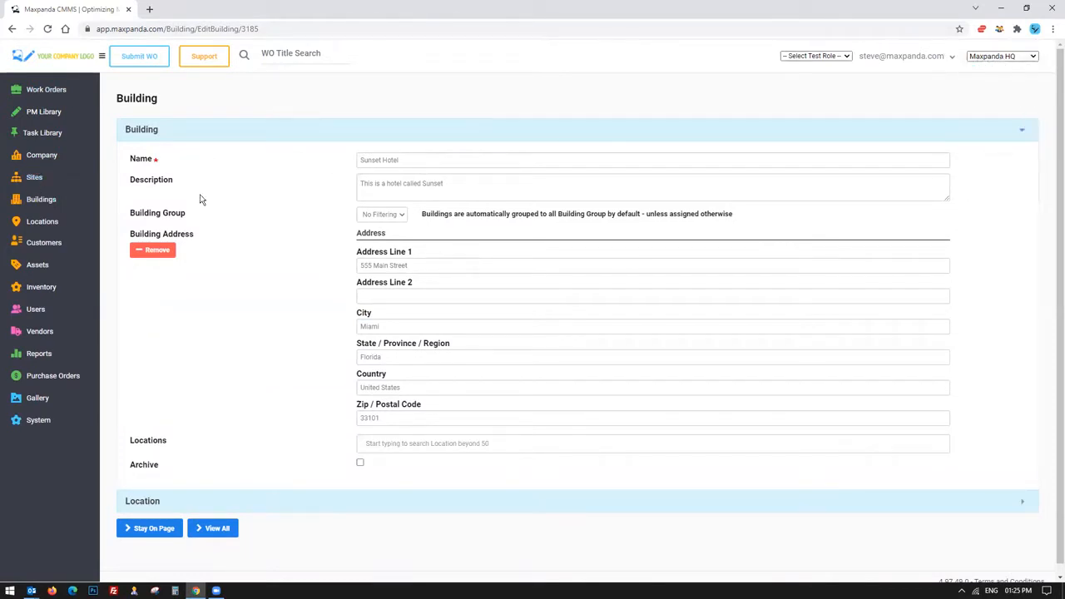
click(42, 223)
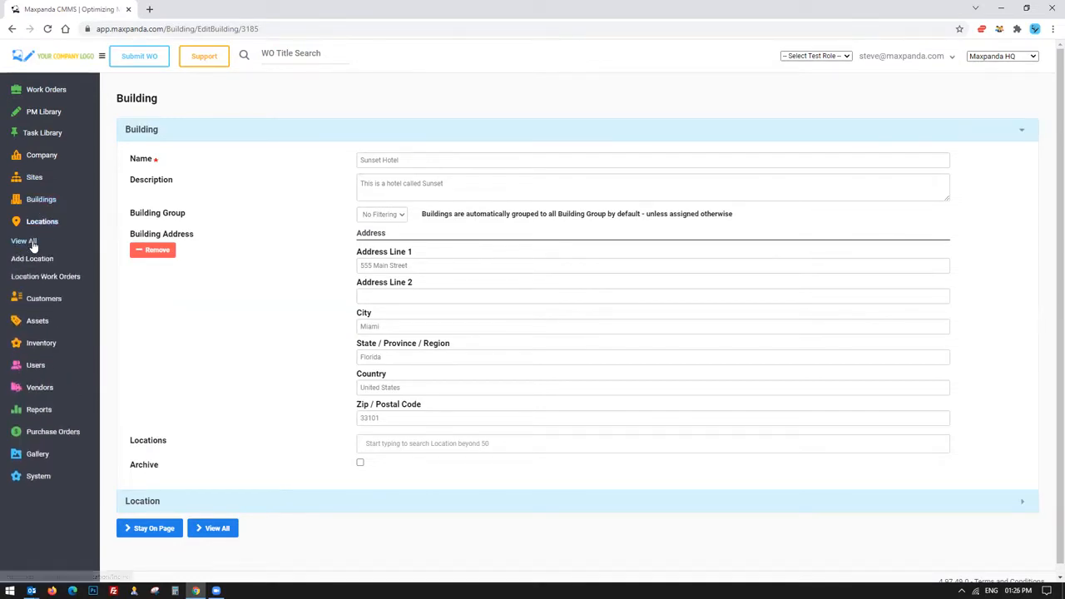
click(37, 323)
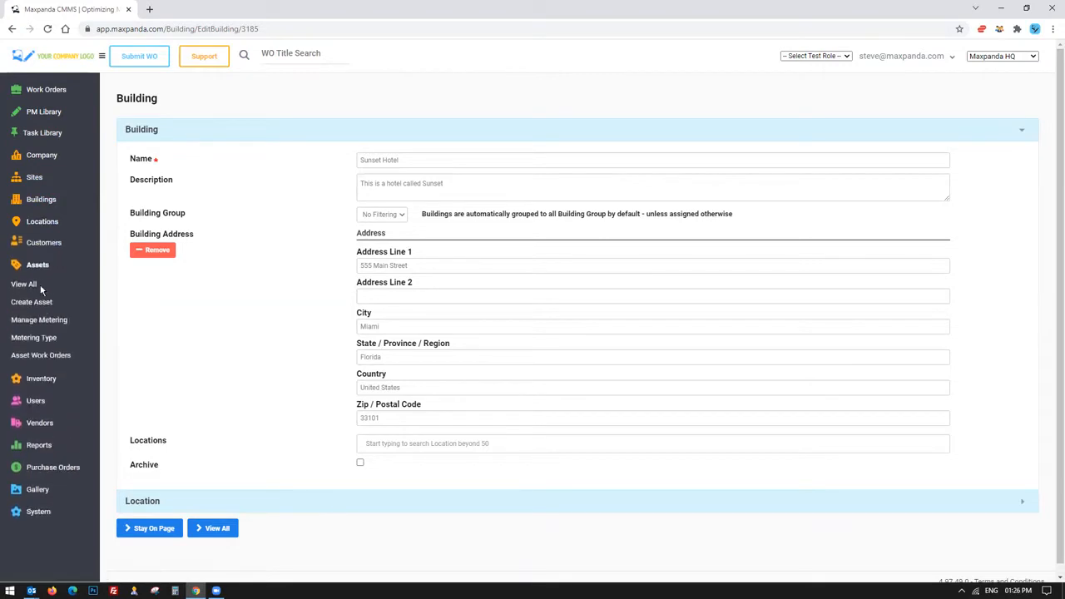
click(39, 380)
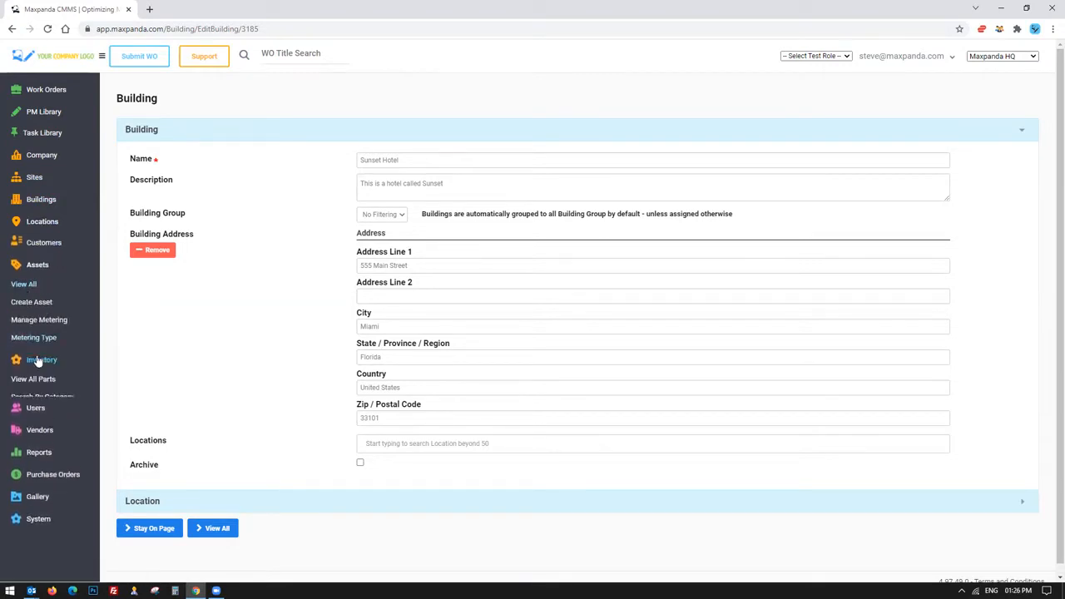
- Open the list of all locations and examine the location names, types and assigned assets
click(42, 225)
click(26, 241)
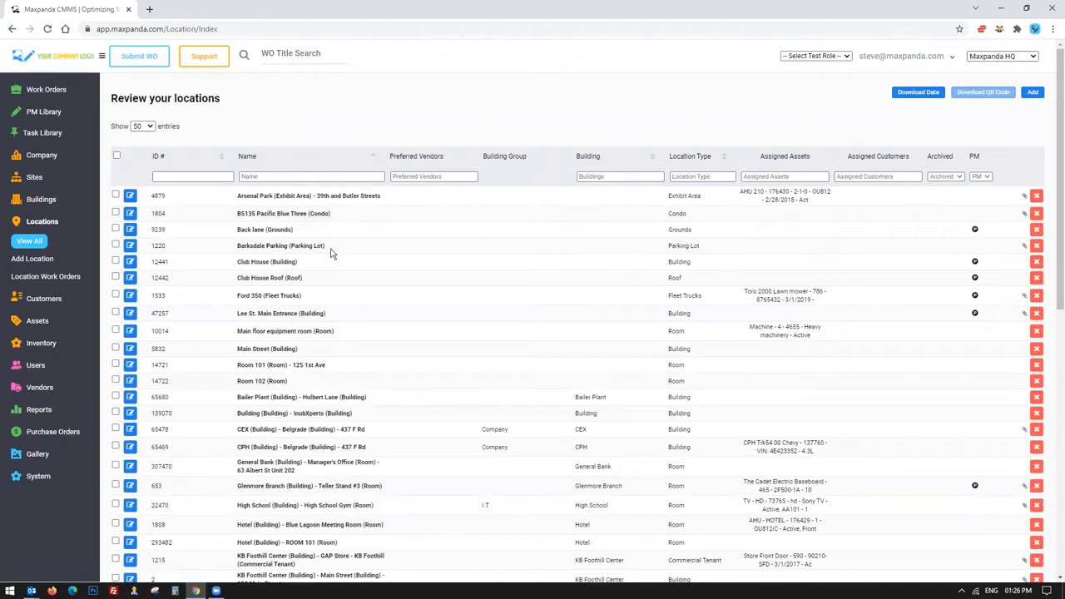
scroll(333, 249, down, 2)
double_click(684, 239)
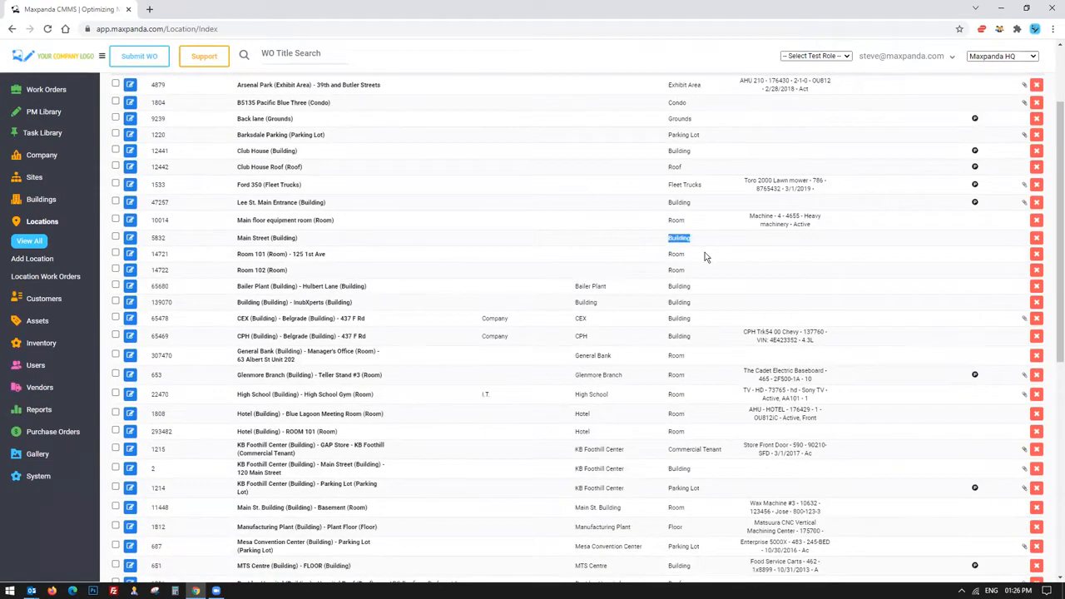
click(706, 252)
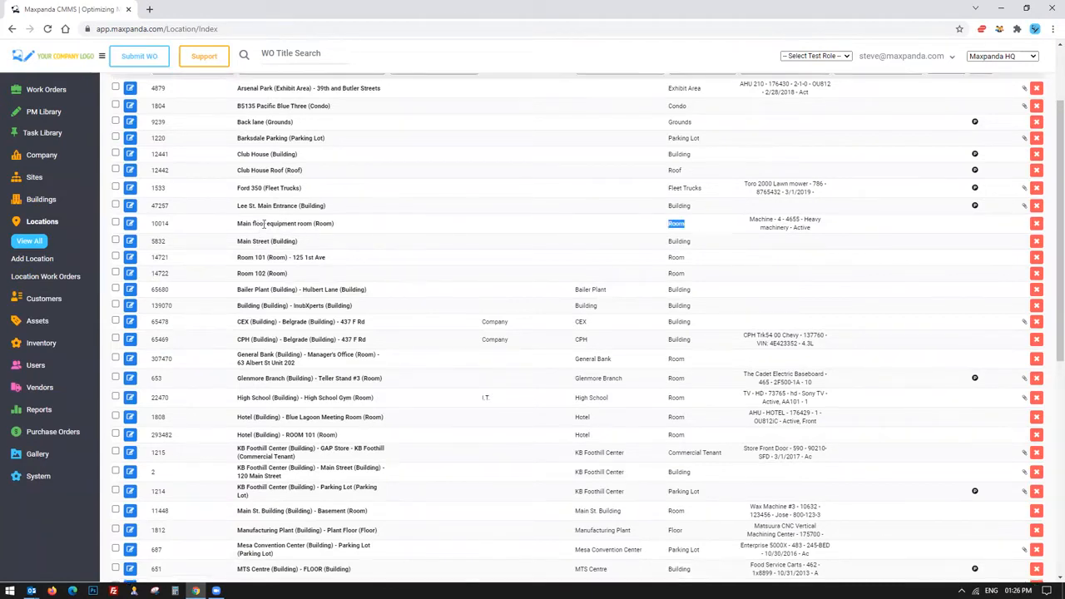
scroll(263, 223, up, 1)
drag(748, 271, 833, 284)
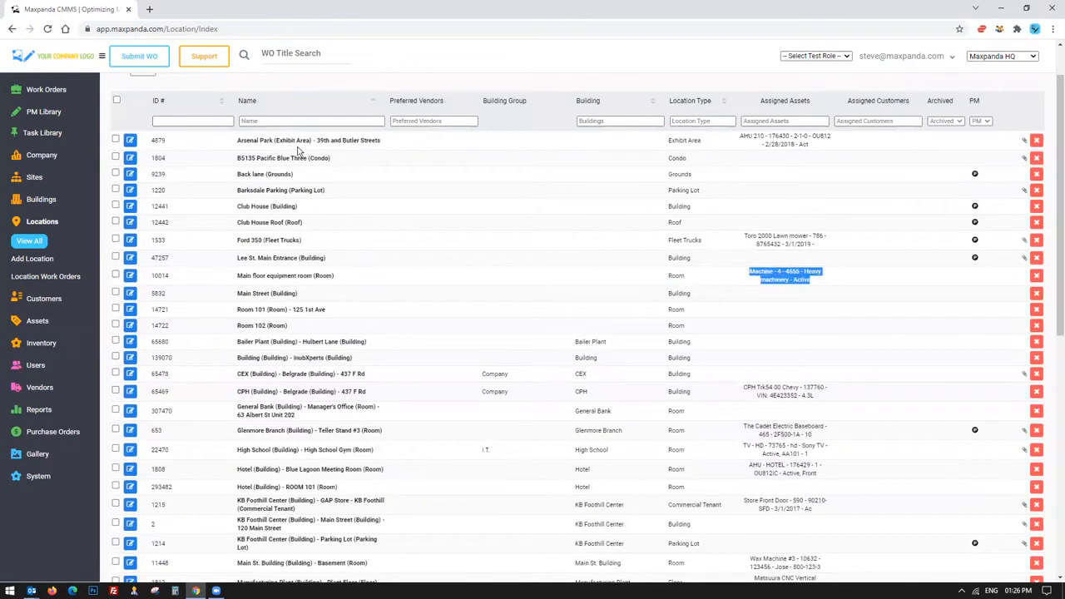
scroll(804, 445, down, 5)
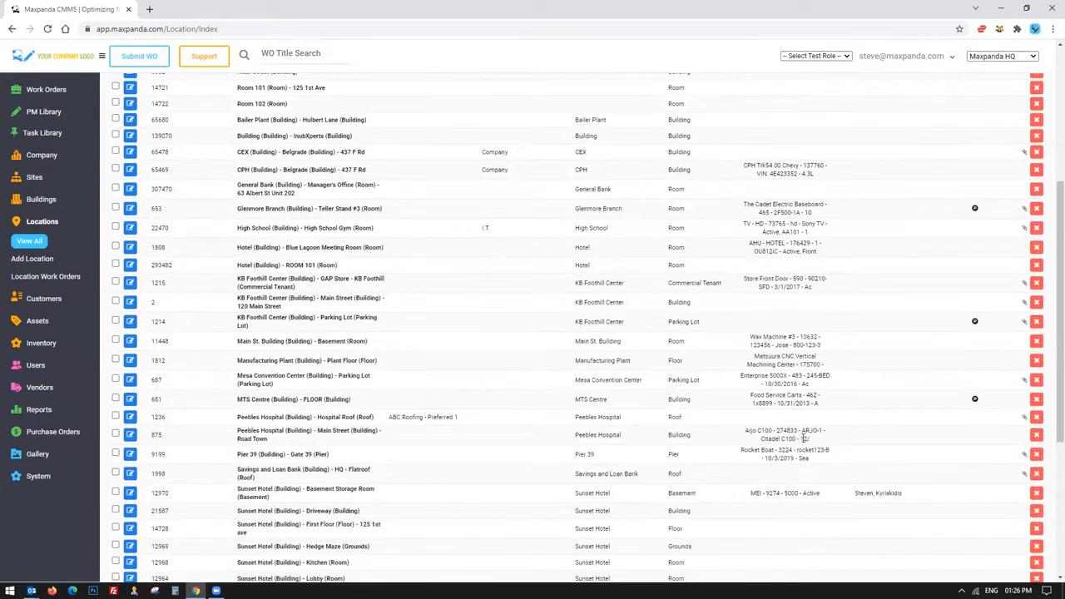
scroll(470, 376, up, 6)
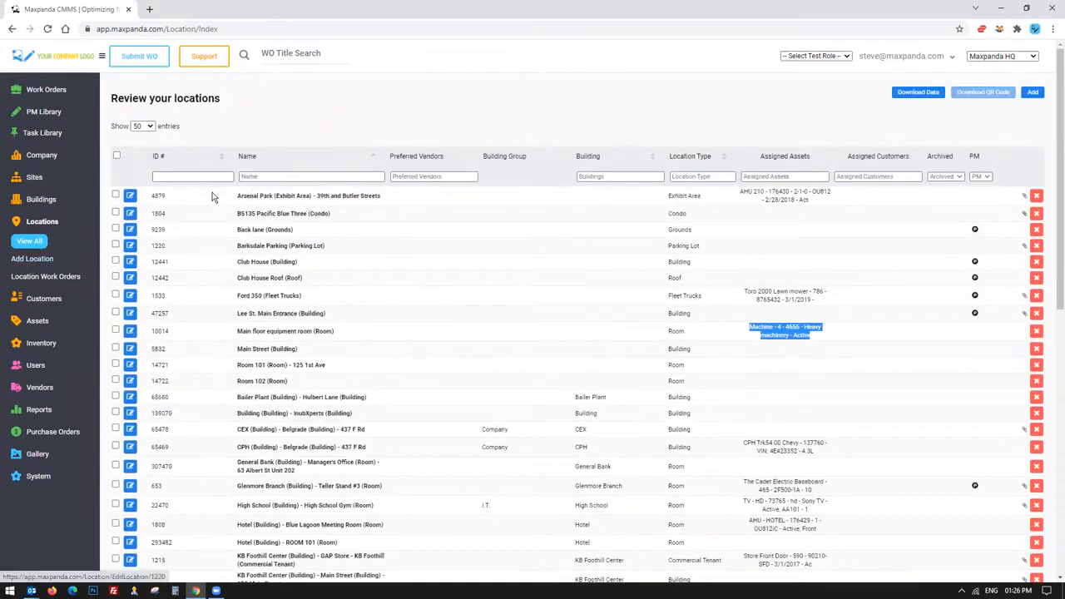
drag(218, 197, 433, 200)
drag(216, 215, 431, 213)
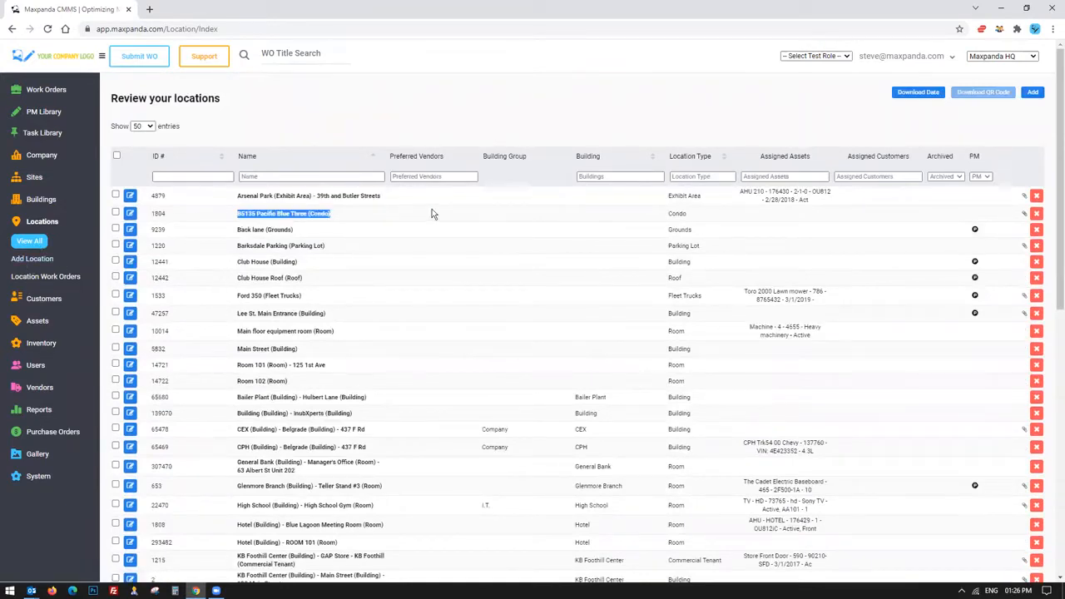
- Open the form for adding a new location and look over its fields and multidata template option
click(32, 261)
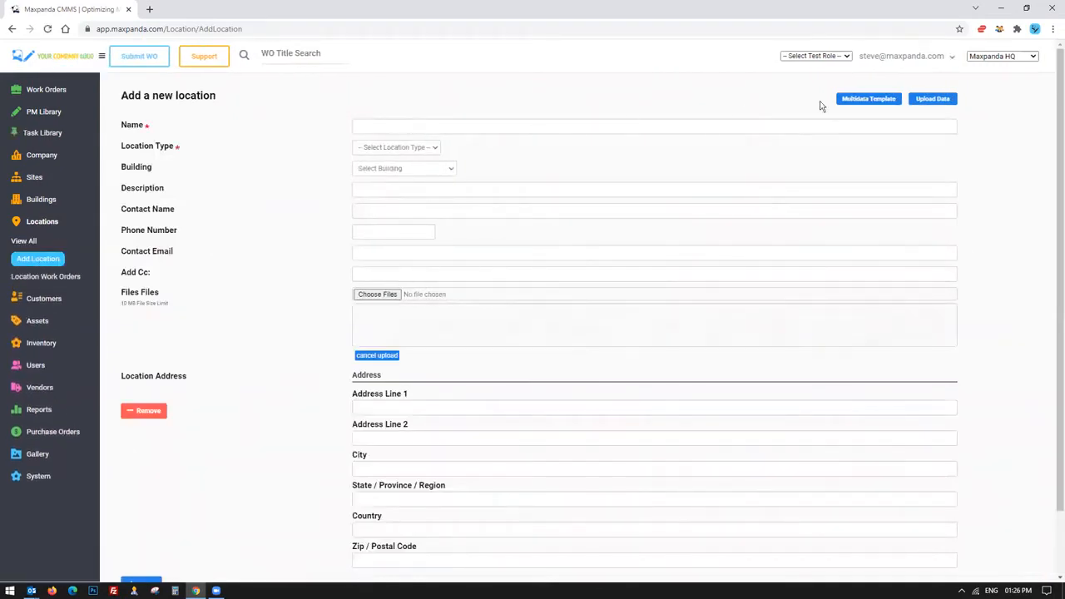
scroll(383, 291, down, 3)
scroll(397, 421, up, 3)
click(872, 101)
- Choose Water Treatment - Richmond as the building for the new location
click(396, 172)
scroll(395, 283, down, 2)
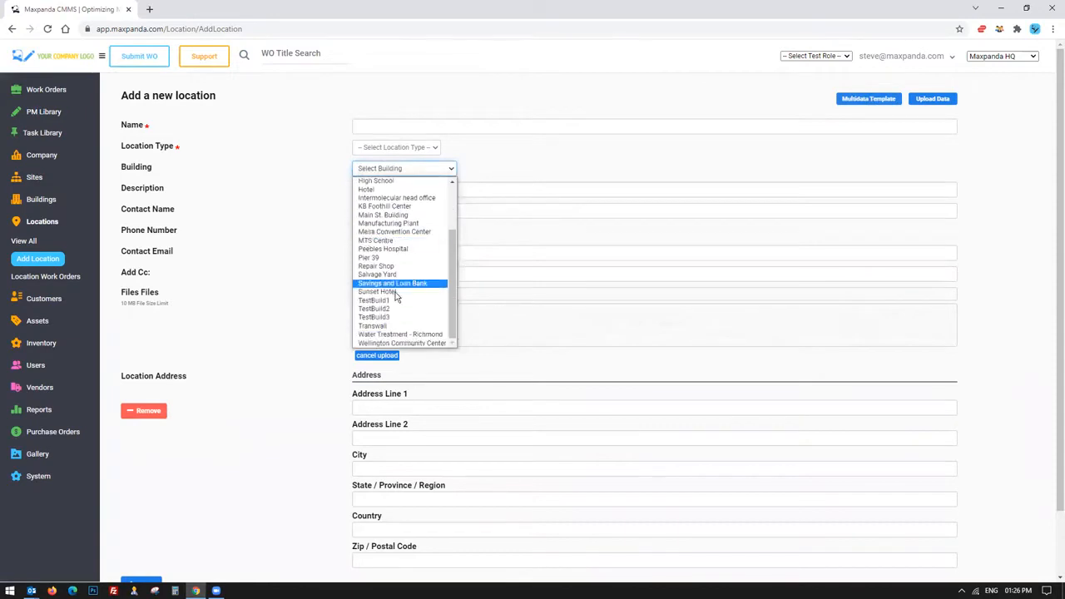
click(390, 334)
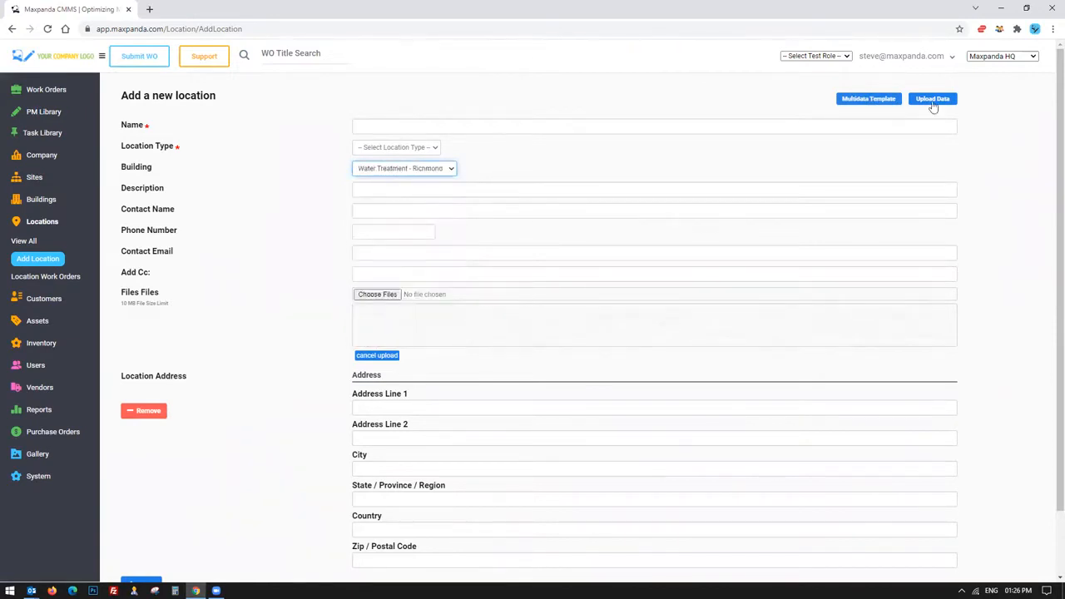
- Return to the list of all locations and look through the entries further down
click(33, 243)
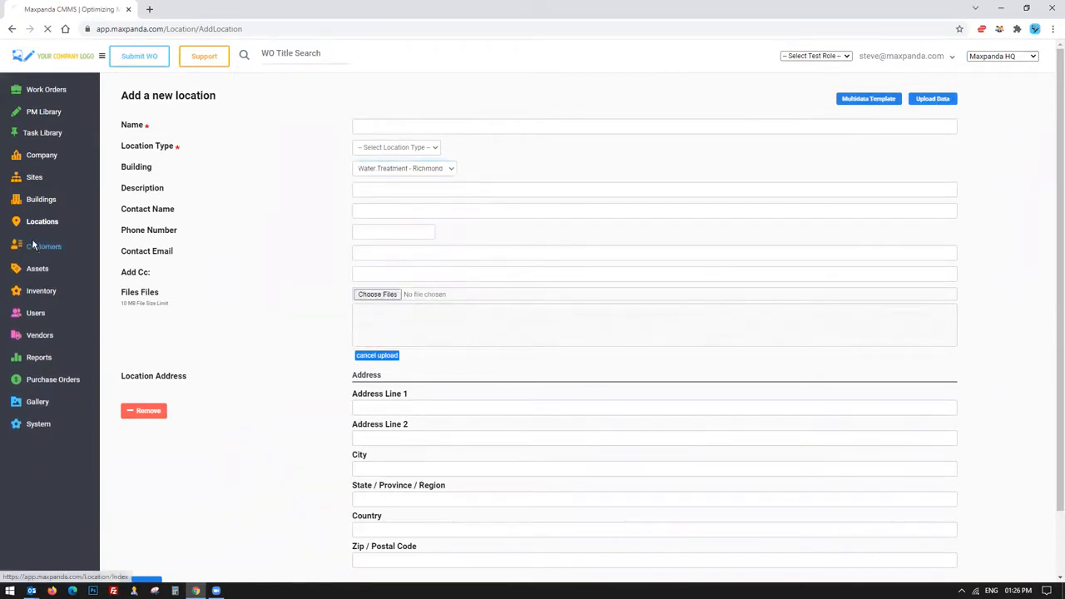
scroll(237, 193, down, 3)
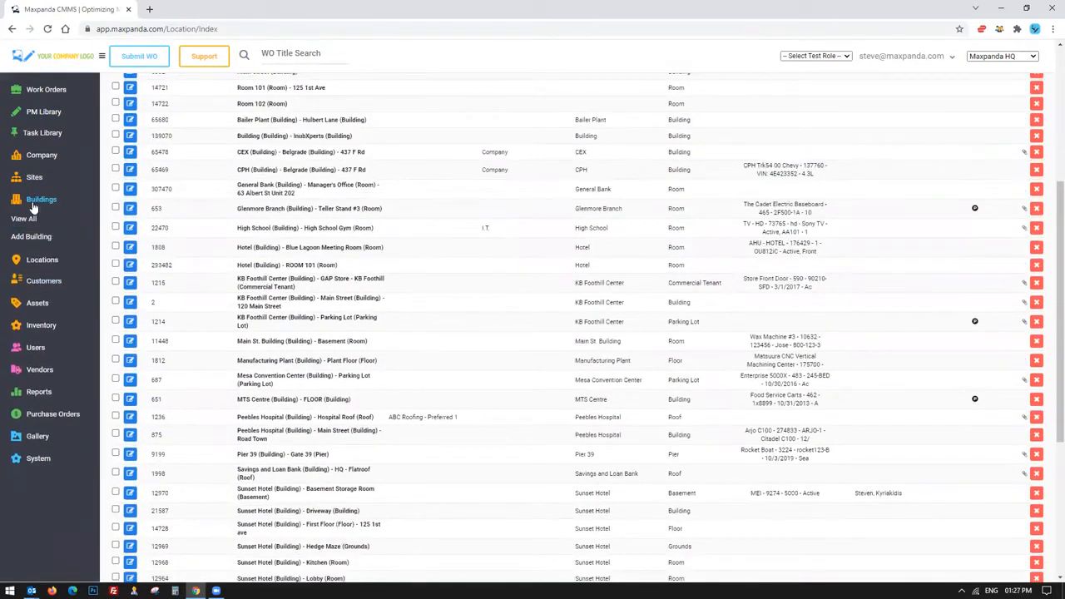
click(33, 321)
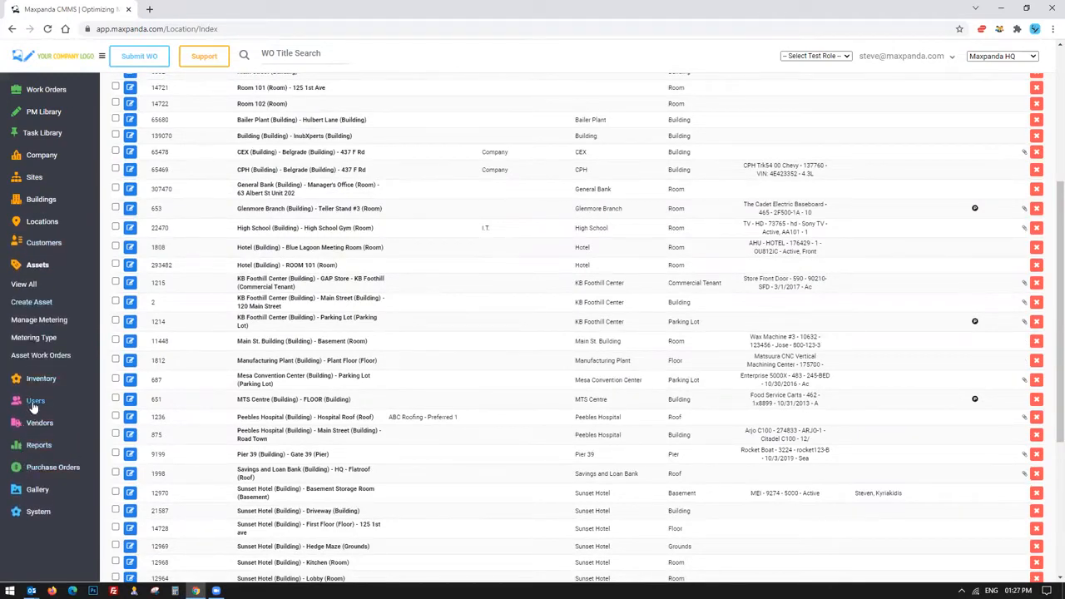
click(38, 266)
- Open the site's work order list and look at the selectable sites and test roles
click(43, 89)
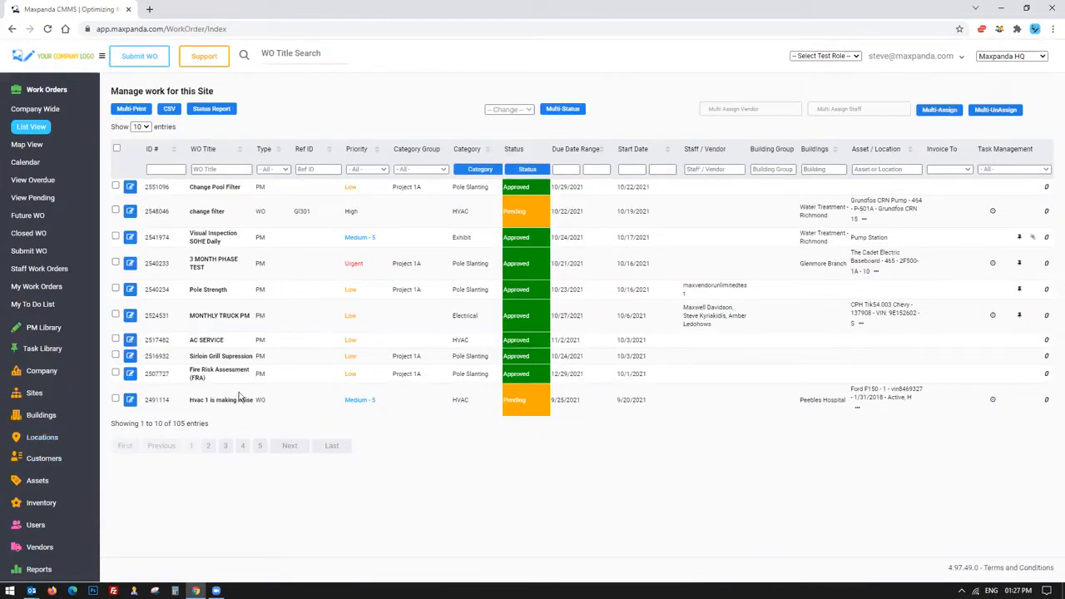
click(1029, 60)
click(1029, 58)
click(843, 56)
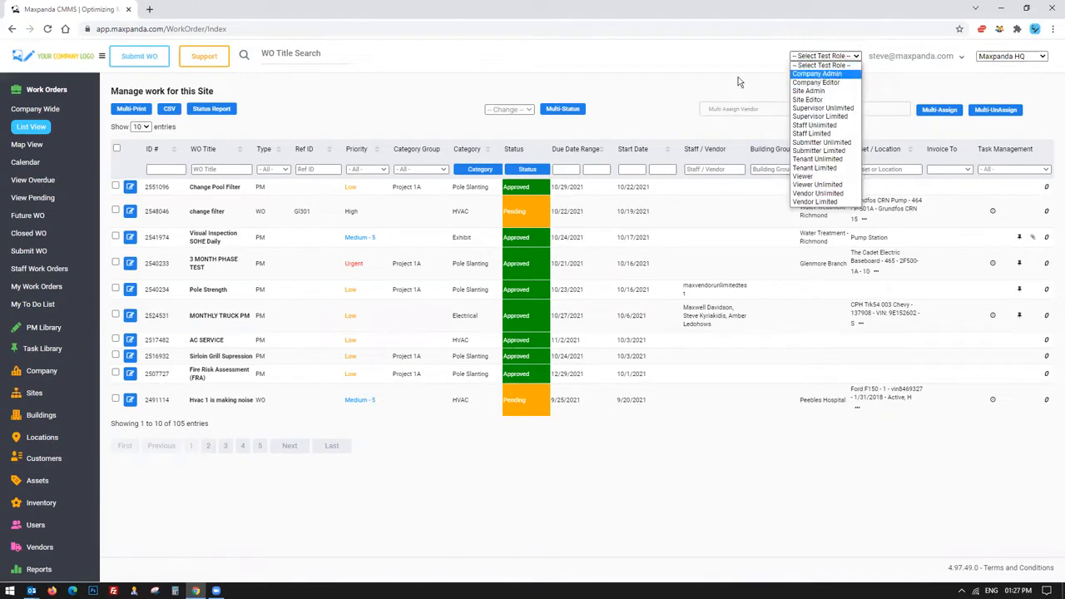
click(676, 84)
- Open the company preferences for list views and review the show/hide settings for work order, asset and inventory columns
click(35, 91)
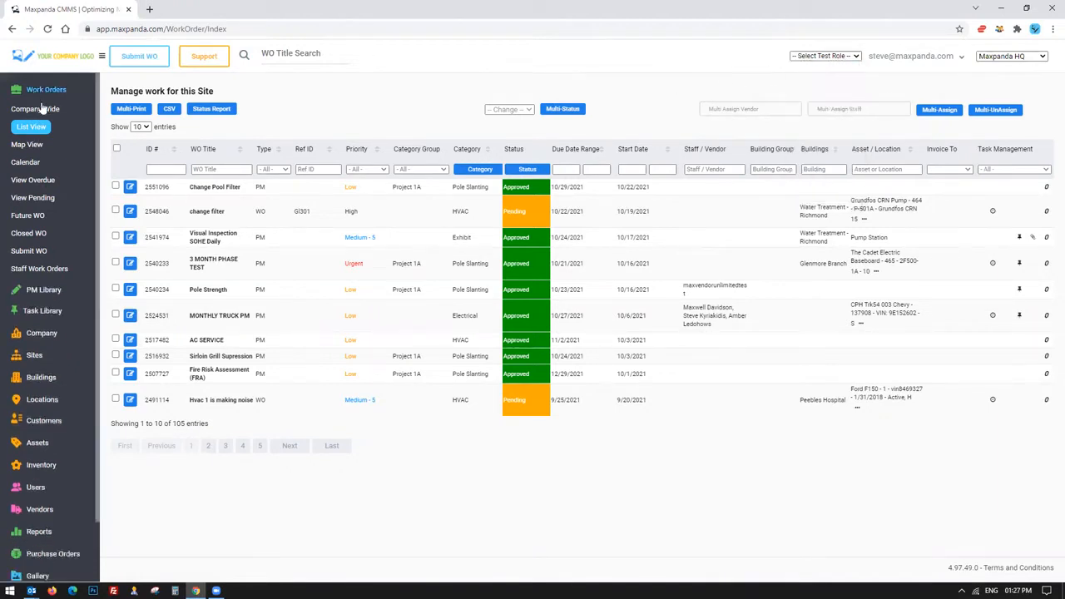
click(40, 156)
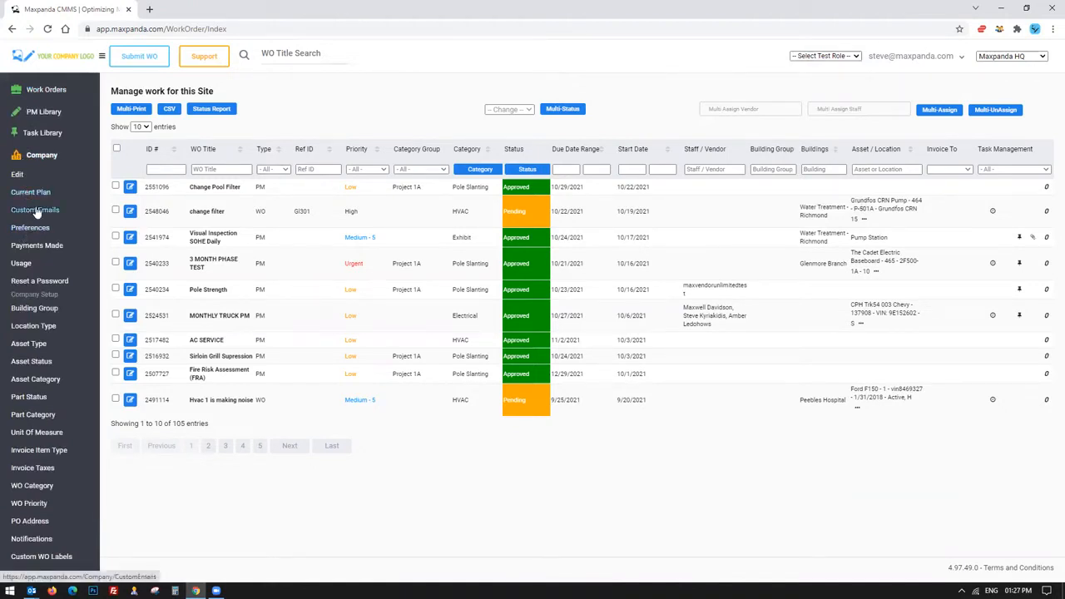
click(30, 232)
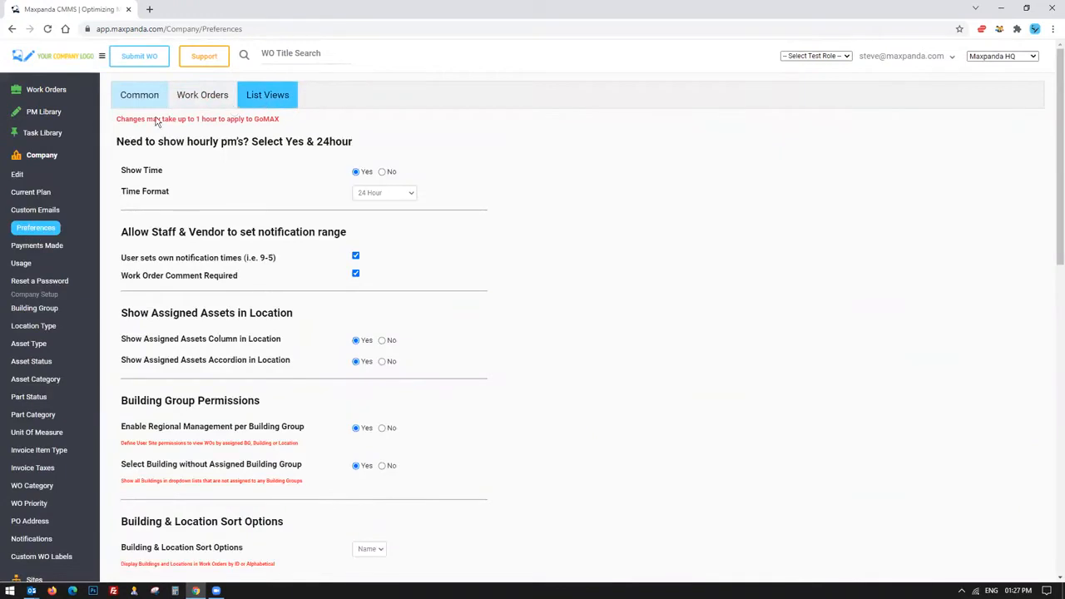
click(278, 97)
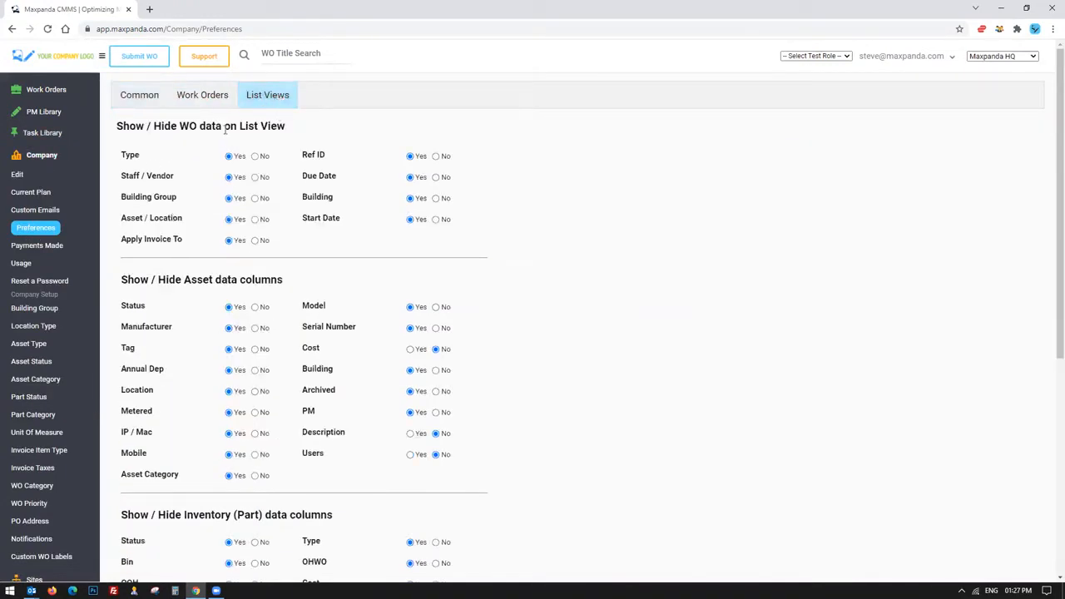
drag(224, 129, 294, 134)
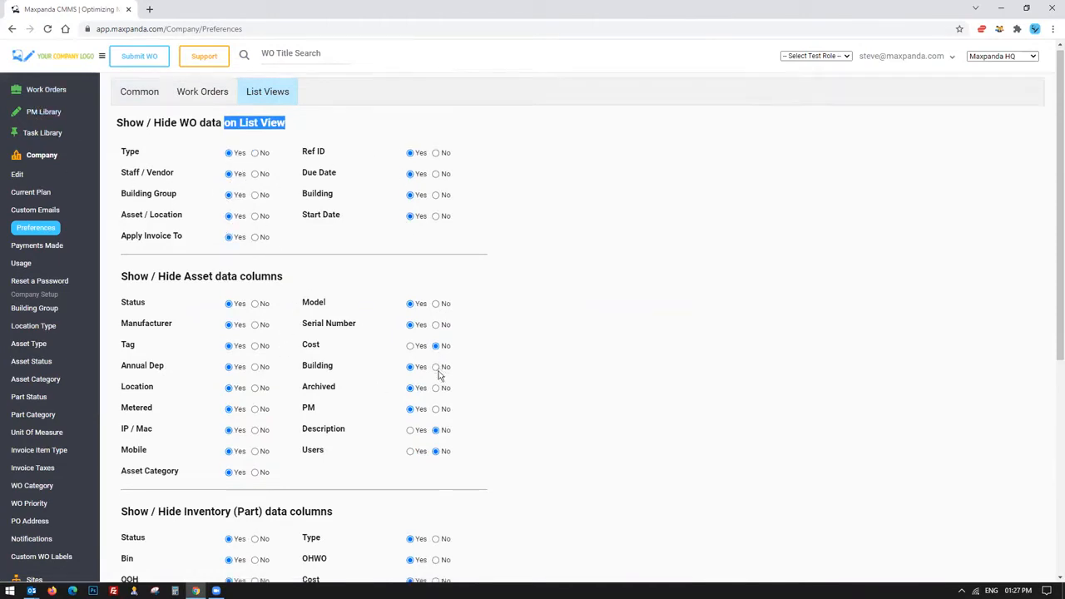
scroll(322, 404, down, 5)
scroll(316, 410, up, 5)
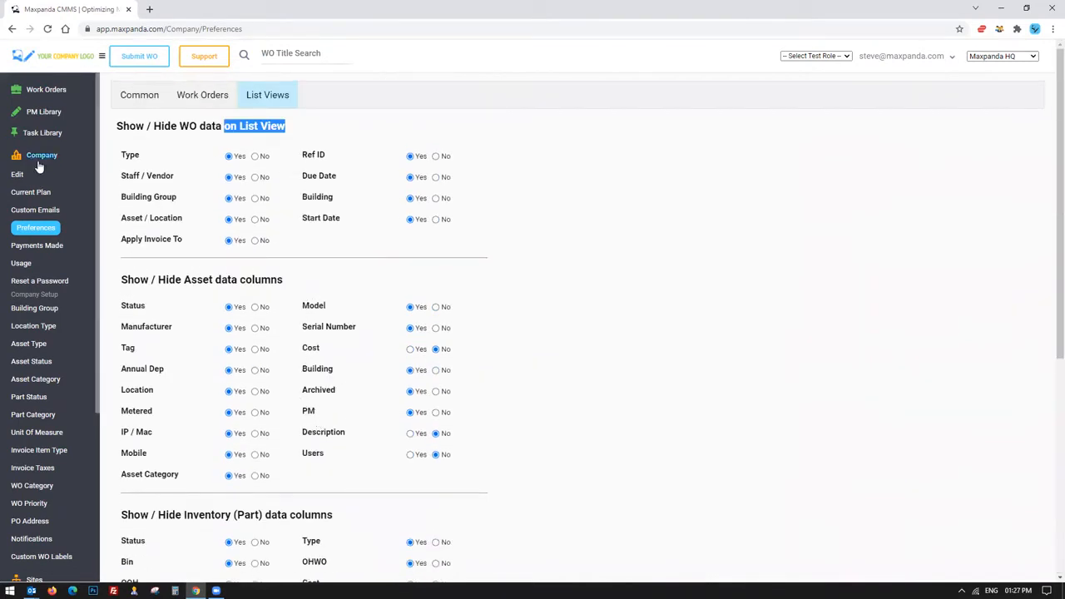
- Open the company's location types and examine the defined types, from Building and Room through Basement to MINING
scroll(21, 350, down, 2)
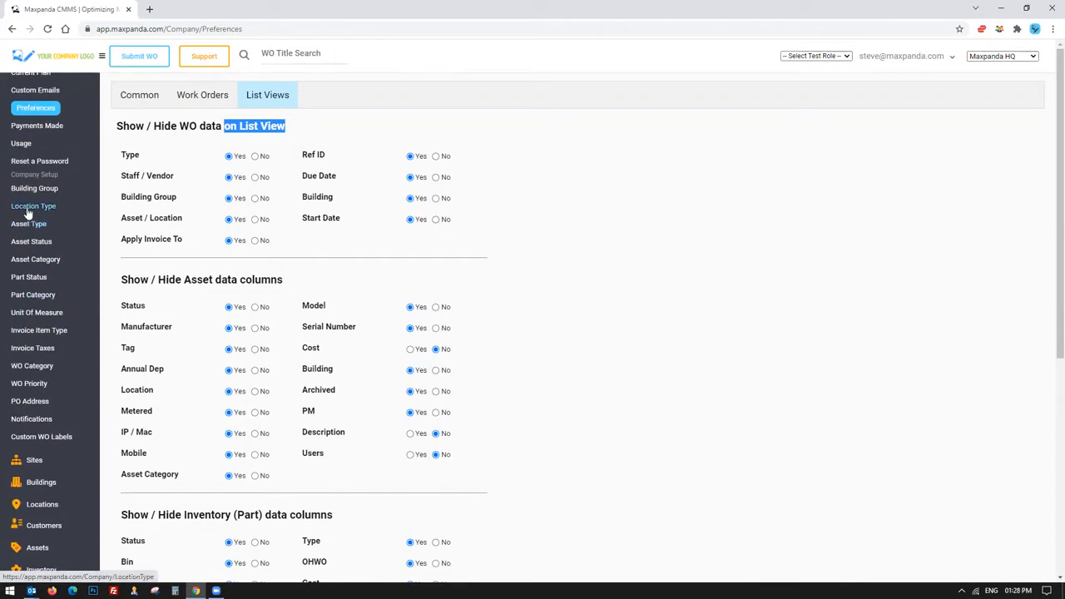
click(29, 209)
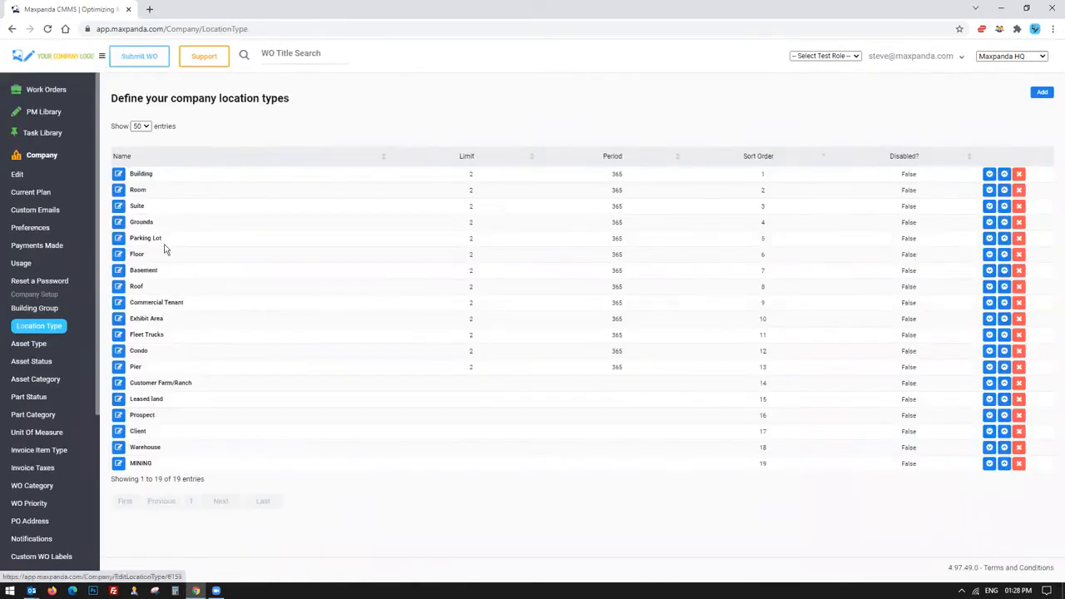
drag(130, 173, 783, 376)
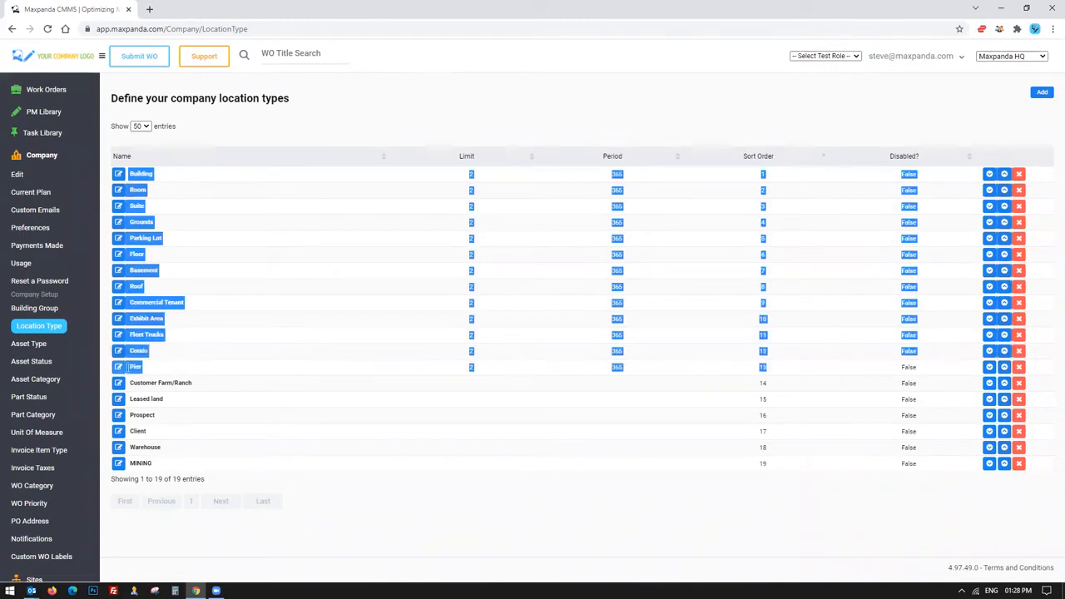
click(153, 173)
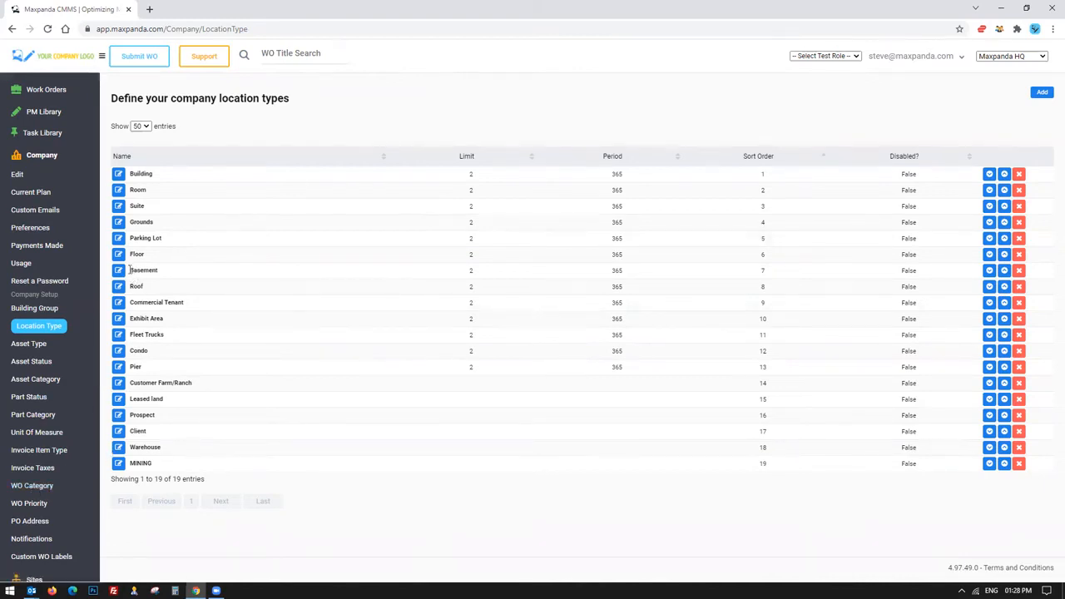
drag(131, 273, 177, 277)
click(166, 275)
drag(167, 275, 126, 270)
drag(127, 189, 179, 192)
drag(131, 465, 127, 382)
click(190, 412)
- Open the company's work order categories and review the whole list with the sites each category applies to
click(49, 155)
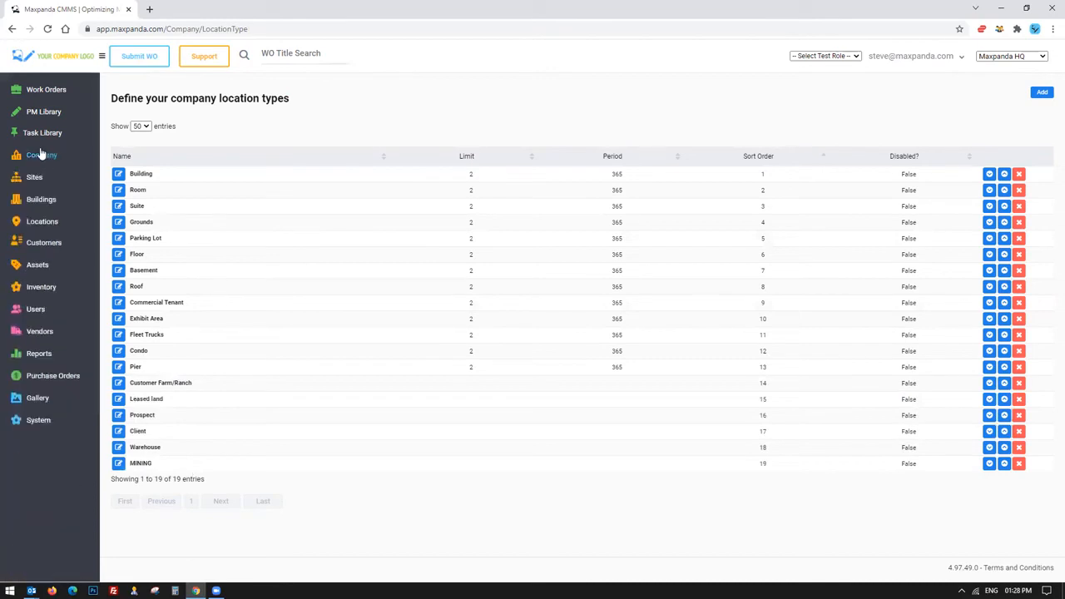
click(42, 155)
click(30, 486)
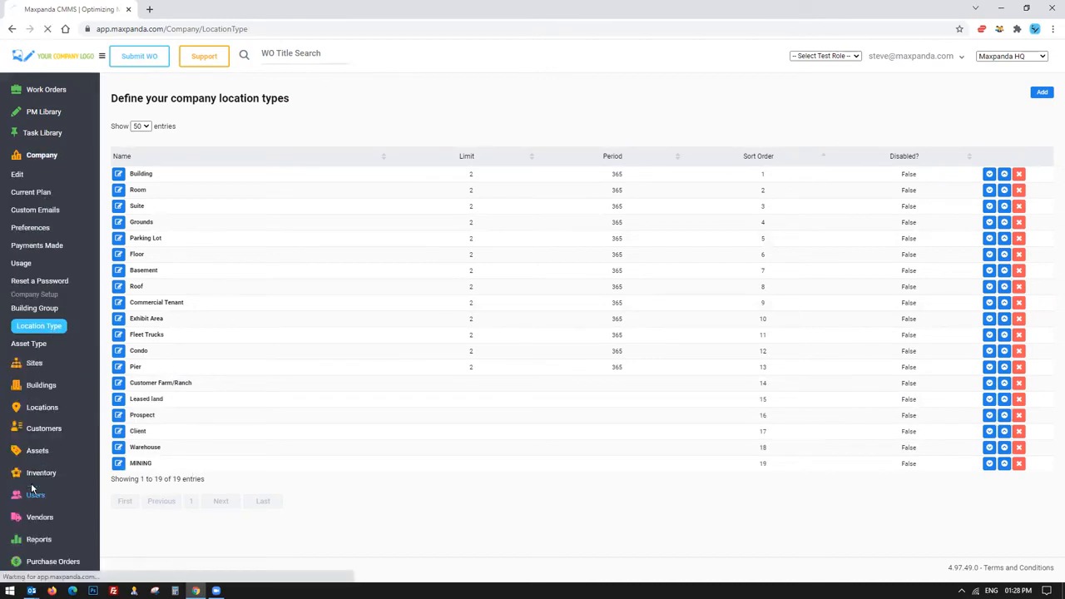
scroll(32, 485, down, 2)
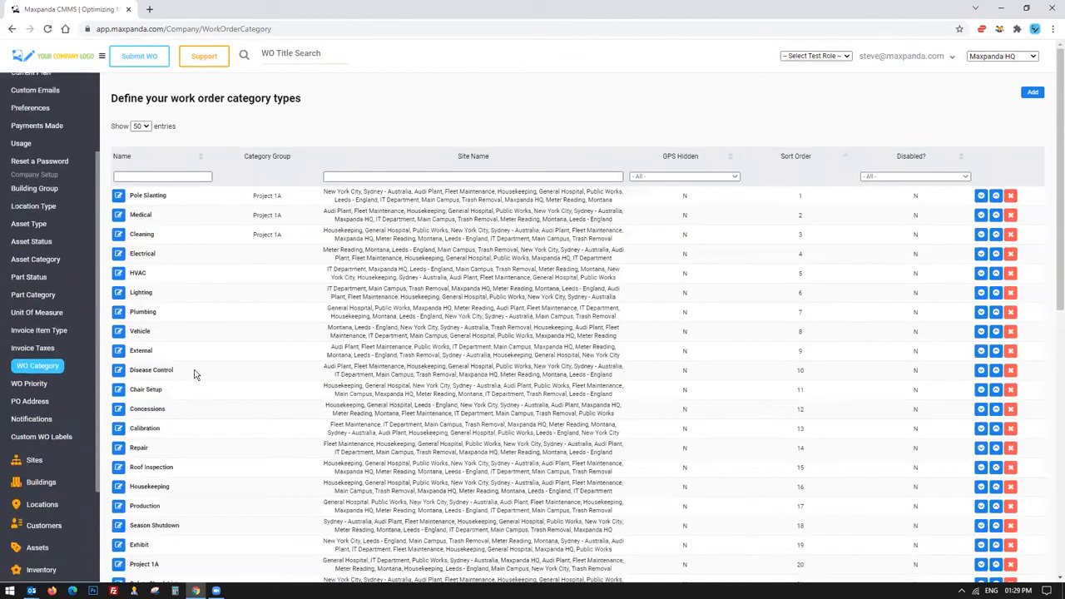
scroll(59, 377, down, 1)
scroll(59, 374, down, 1)
scroll(250, 345, down, 1)
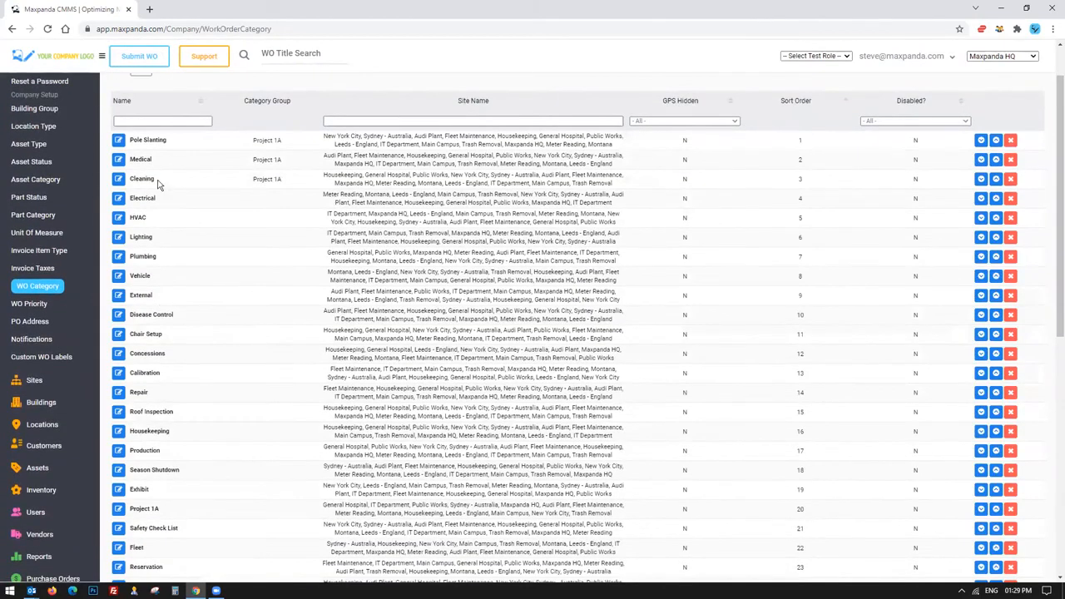
drag(130, 140, 635, 526)
scroll(635, 525, down, 2)
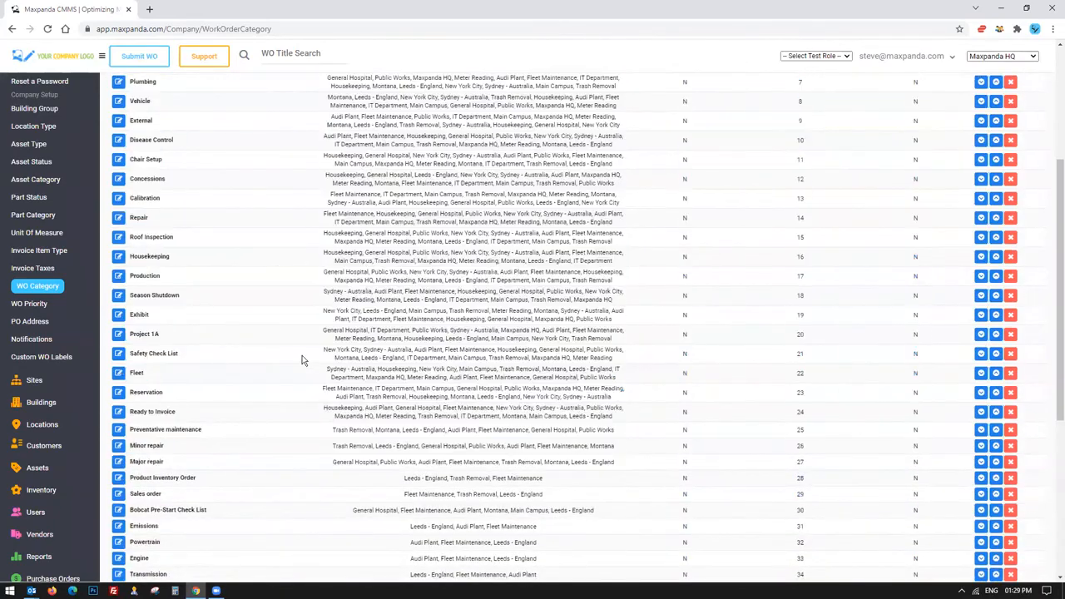
scroll(303, 355, down, 3)
drag(392, 313, 533, 540)
scroll(534, 523, down, 3)
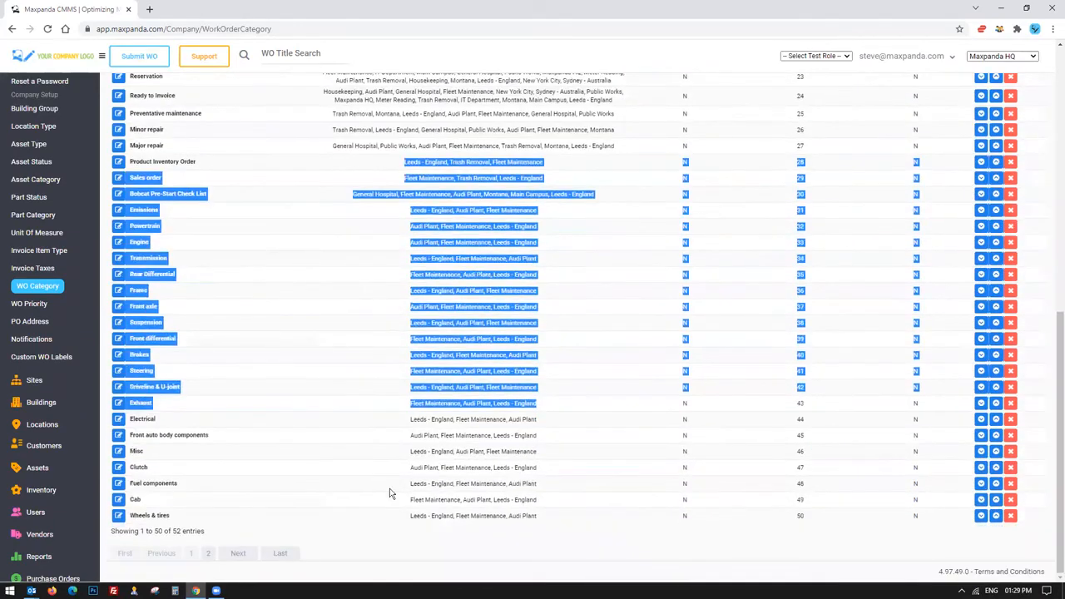
scroll(331, 471, up, 10)
scroll(317, 447, down, 1)
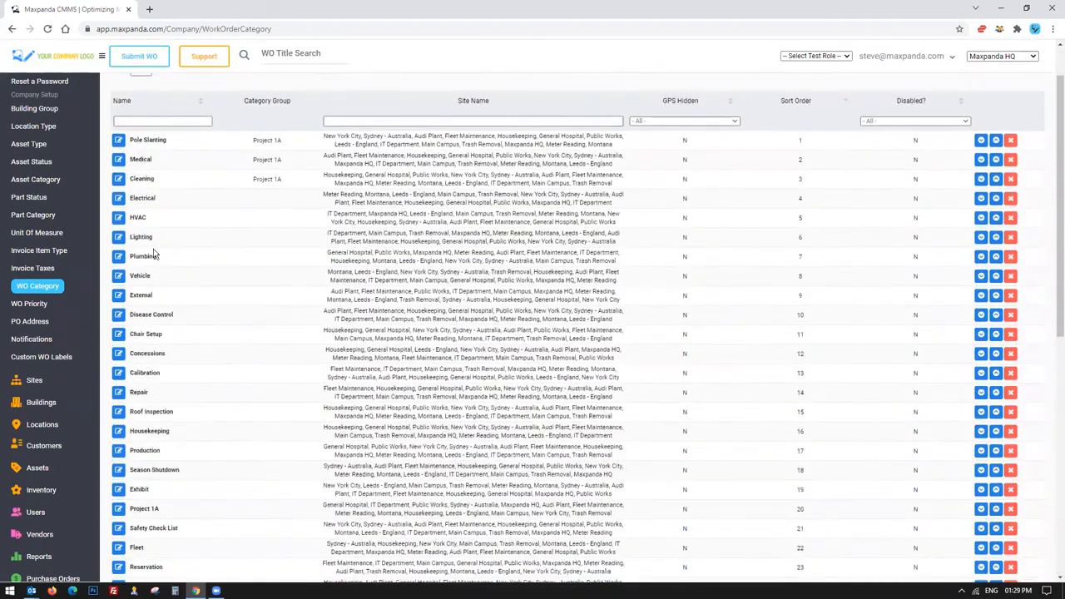
- Look at the Lighting and Plumbing work order categories, highlighting Lighting
drag(168, 258, 129, 238)
click(133, 237)
double_click(145, 238)
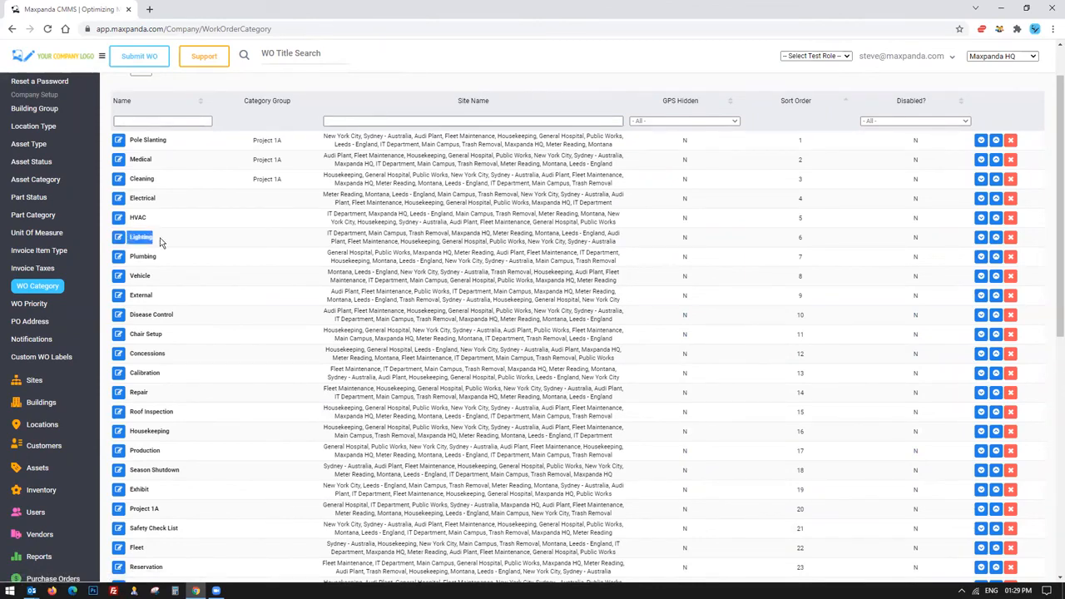